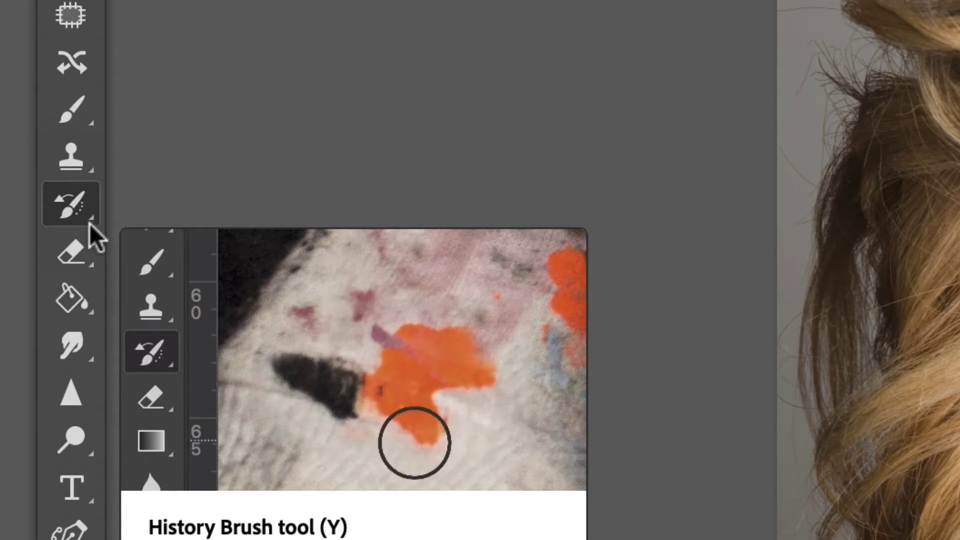
Step: Select the History Brush tool and take a snapshot of the portrait in its opened state
{"action": "left_click", "coordinate": [91, 217]}
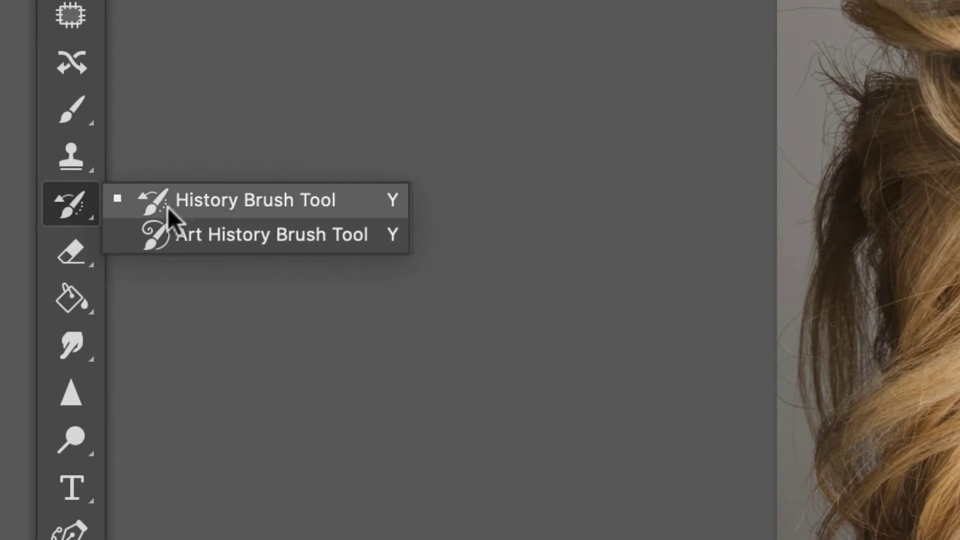
{"action": "left_click", "coordinate": [255, 200]}
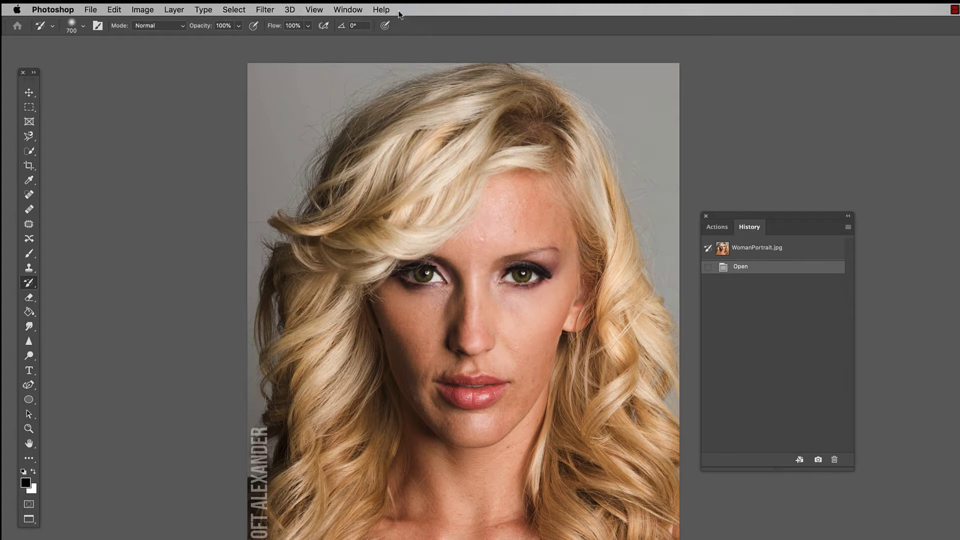
{"action": "left_click", "coordinate": [345, 9]}
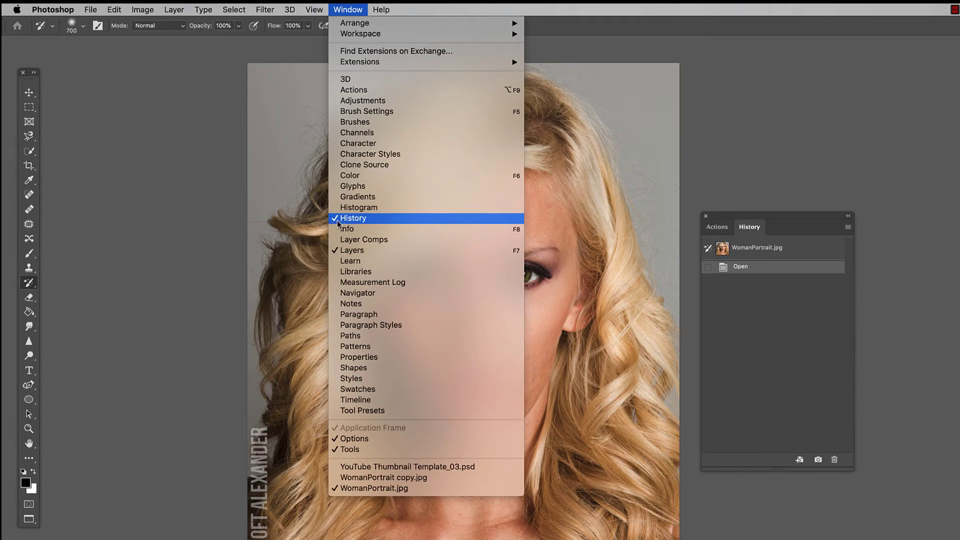
{"action": "left_click", "coordinate": [775, 159]}
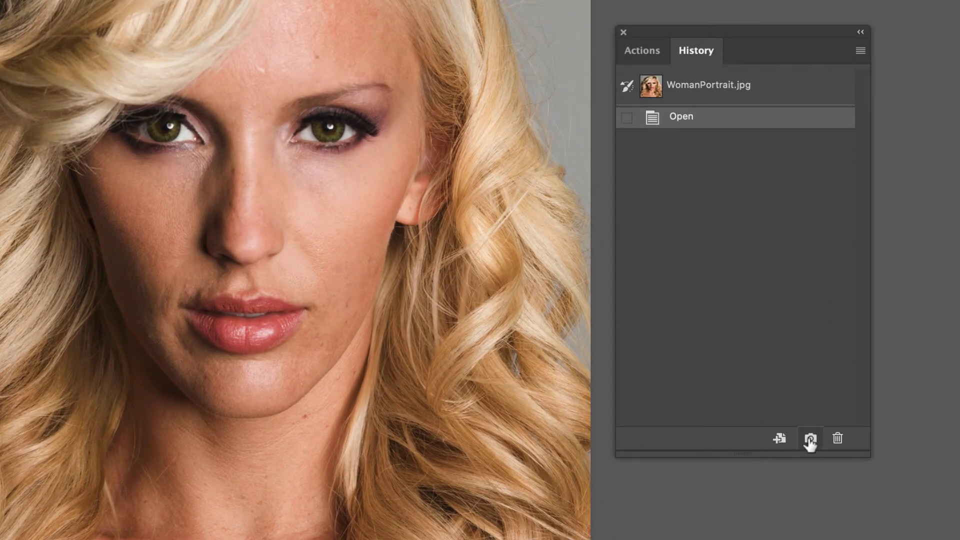
{"action": "left_click", "coordinate": [810, 440]}
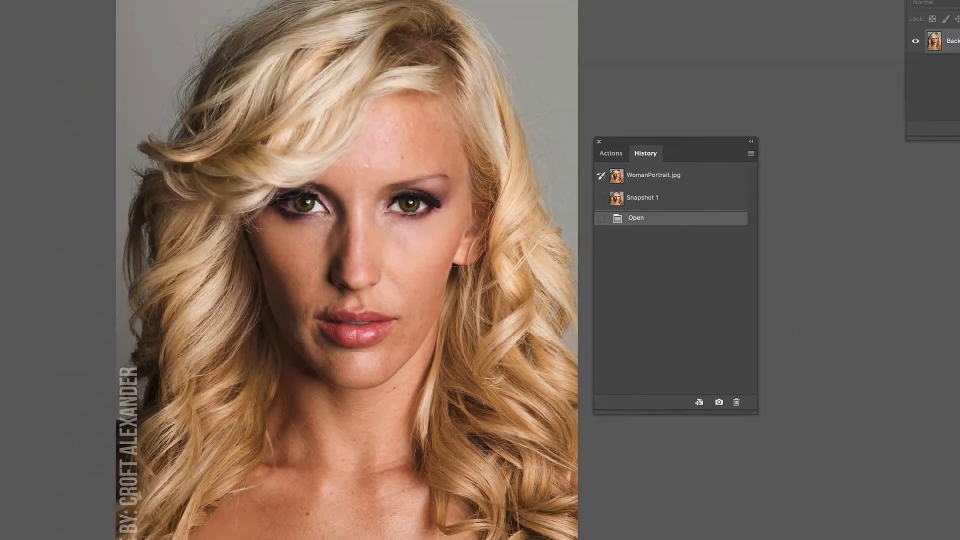
Step: Brighten the portrait with a Levels adjustment, setting the midtone input level to 1.99
{"action": "left_click", "coordinate": [117, 6]}
{"action": "mouse_move", "coordinate": [141, 34]}
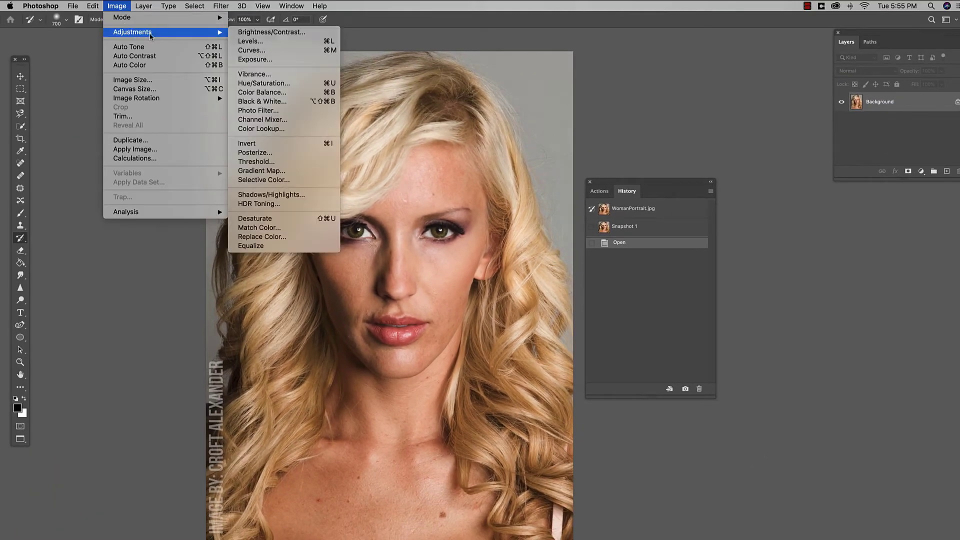
{"action": "left_click", "coordinate": [253, 41]}
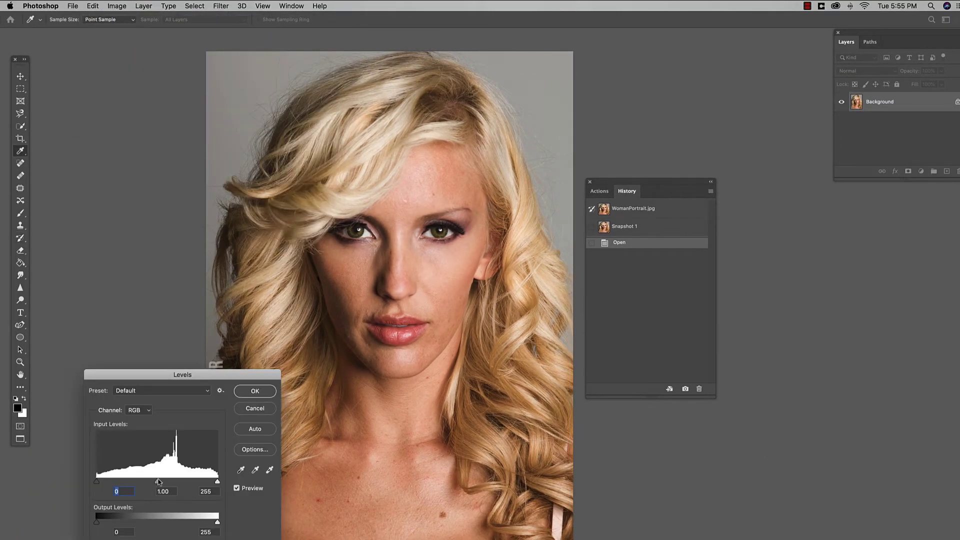
{"action": "left_click_drag", "start_coordinate": [158, 482], "coordinate": [126, 479]}
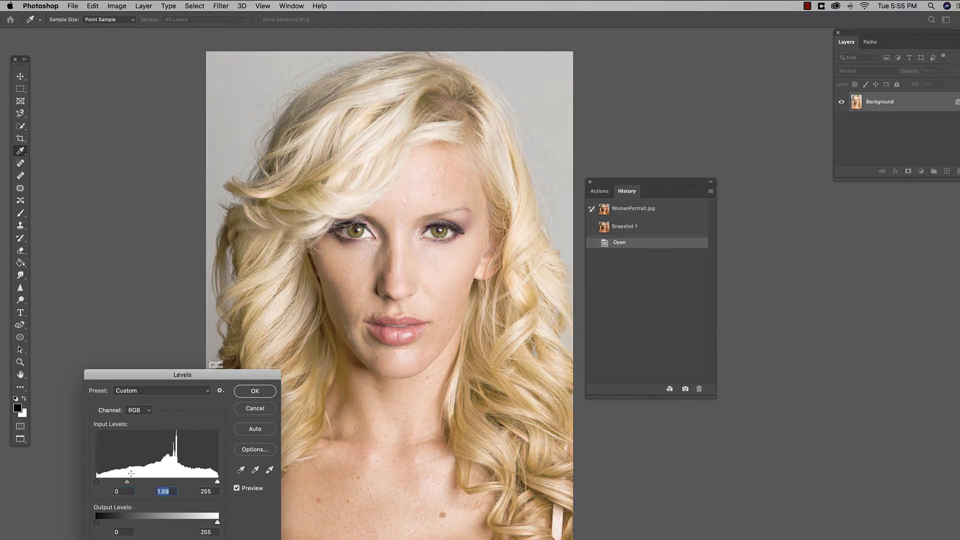
{"action": "left_click", "coordinate": [255, 390]}
Step: Desaturate the portrait with a Hue/Saturation adjustment, setting Saturation to -61
{"action": "left_click", "coordinate": [128, 7]}
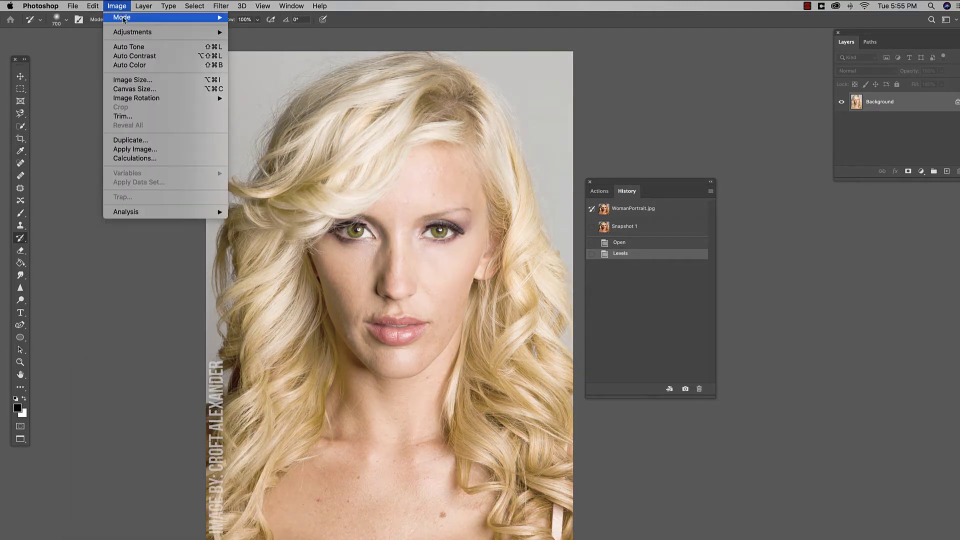
{"action": "mouse_move", "coordinate": [142, 33]}
{"action": "left_click", "coordinate": [263, 83]}
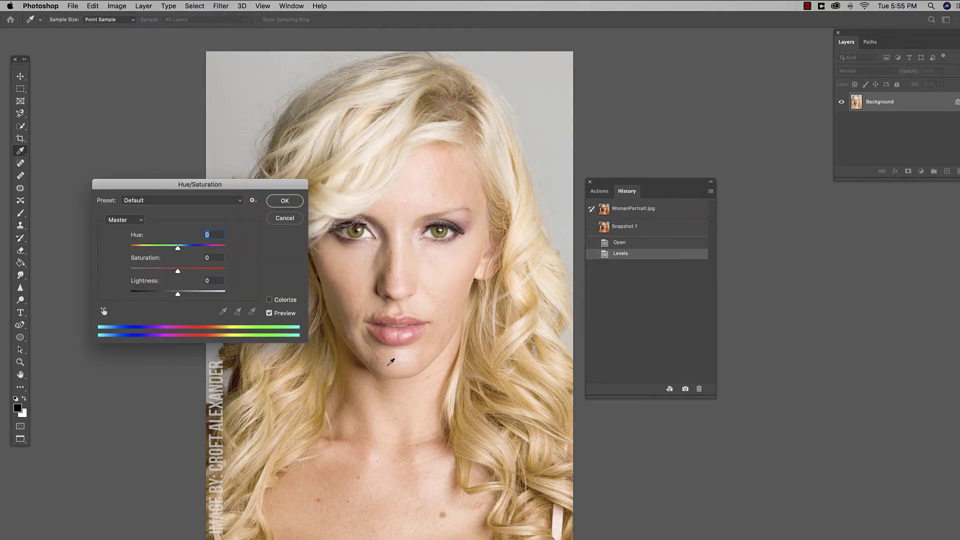
{"action": "left_click_drag", "start_coordinate": [175, 271], "coordinate": [148, 269]}
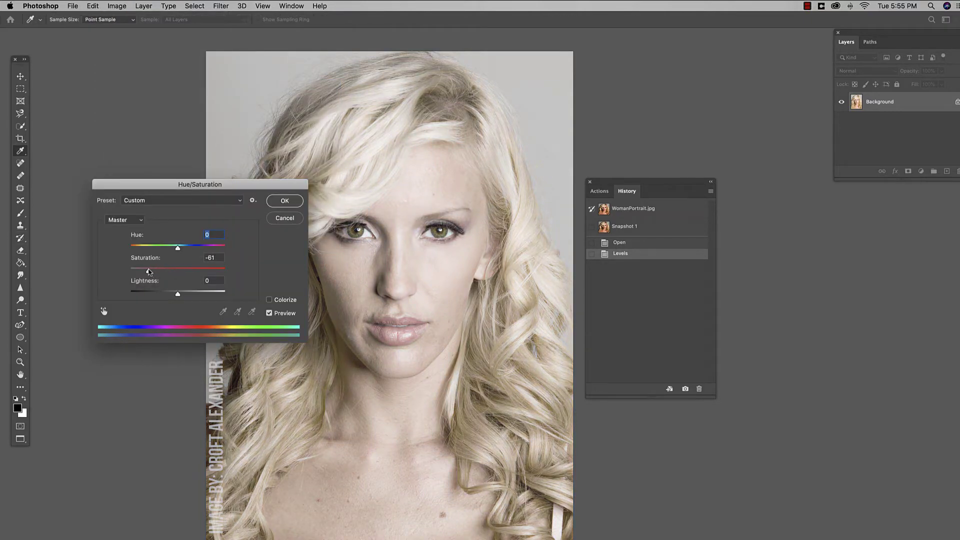
{"action": "left_click", "coordinate": [284, 200]}
{"action": "key", "text": "y"}
Step: Apply a slight Gaussian Blur to the desaturated portrait
{"action": "left_click", "coordinate": [228, 8]}
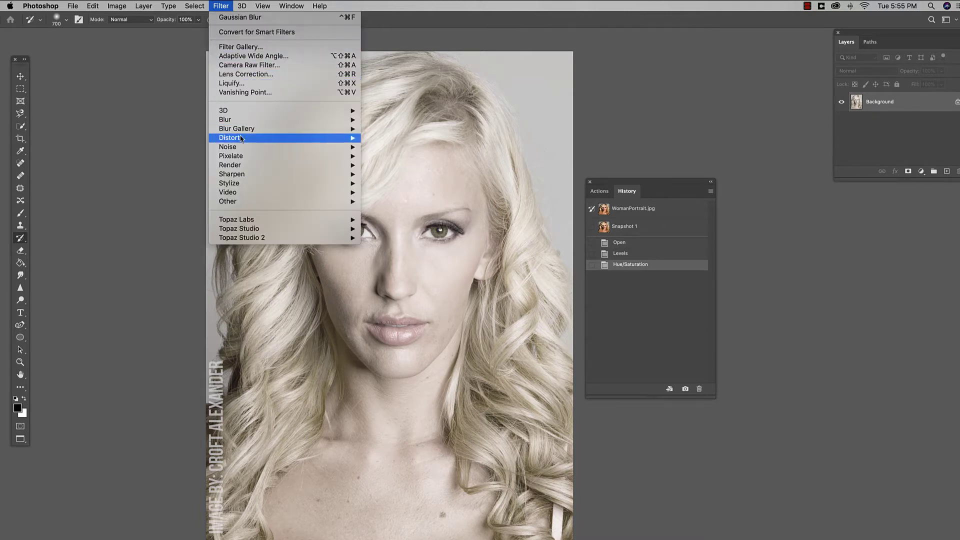
{"action": "mouse_move", "coordinate": [253, 120]}
{"action": "left_click", "coordinate": [393, 156]}
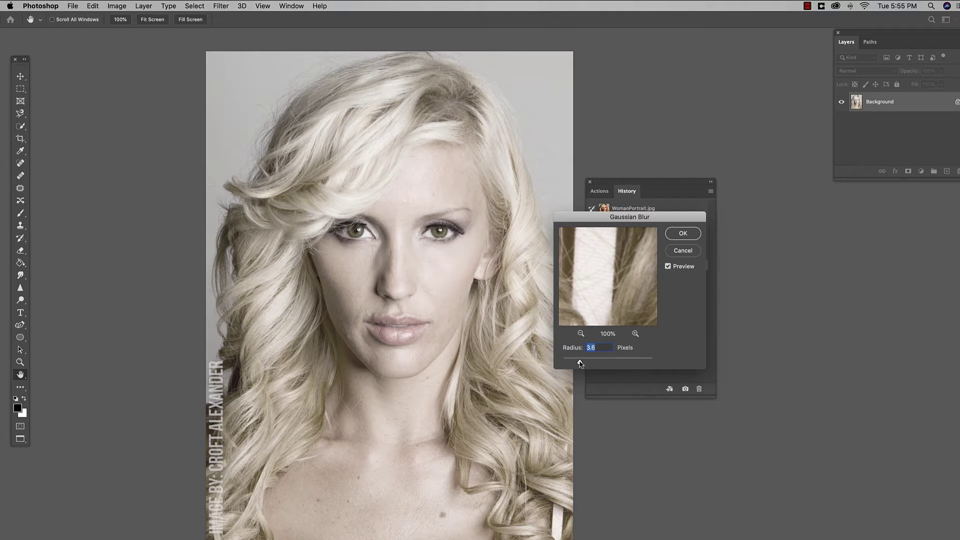
{"action": "left_click_drag", "start_coordinate": [584, 361], "coordinate": [590, 359]}
{"action": "left_click", "coordinate": [685, 237]}
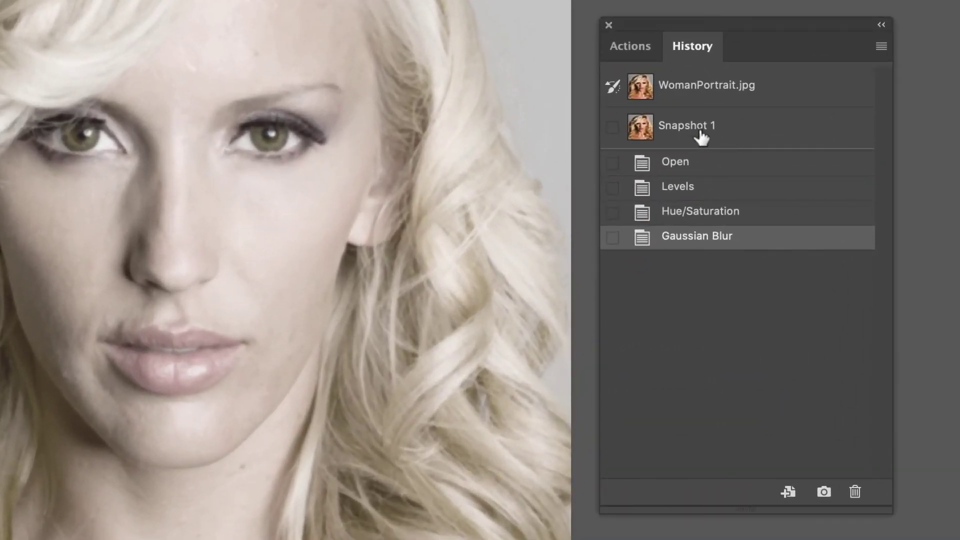
Step: Make Snapshot 1 the History Brush source and paint the snapshot back over the face and neck
{"action": "left_click", "coordinate": [613, 128]}
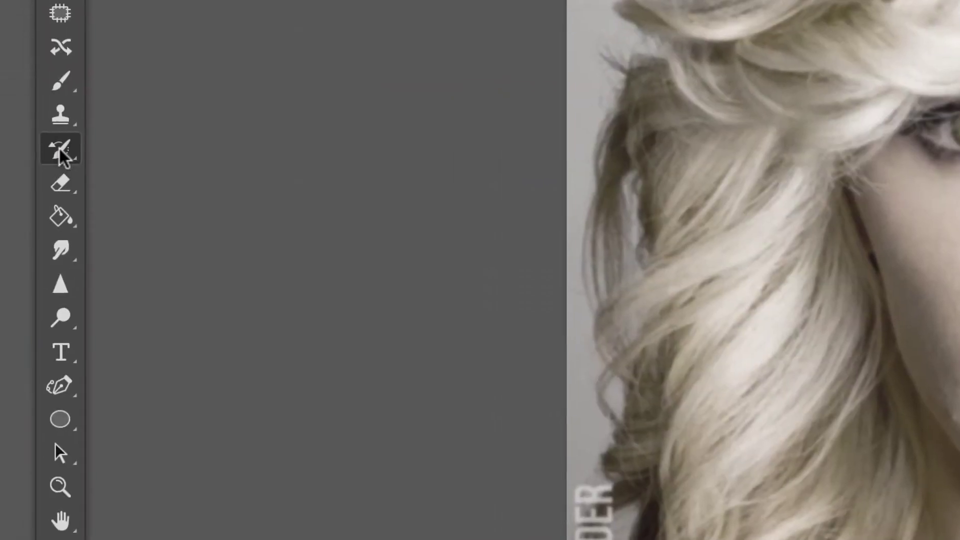
{"action": "left_click", "coordinate": [60, 150]}
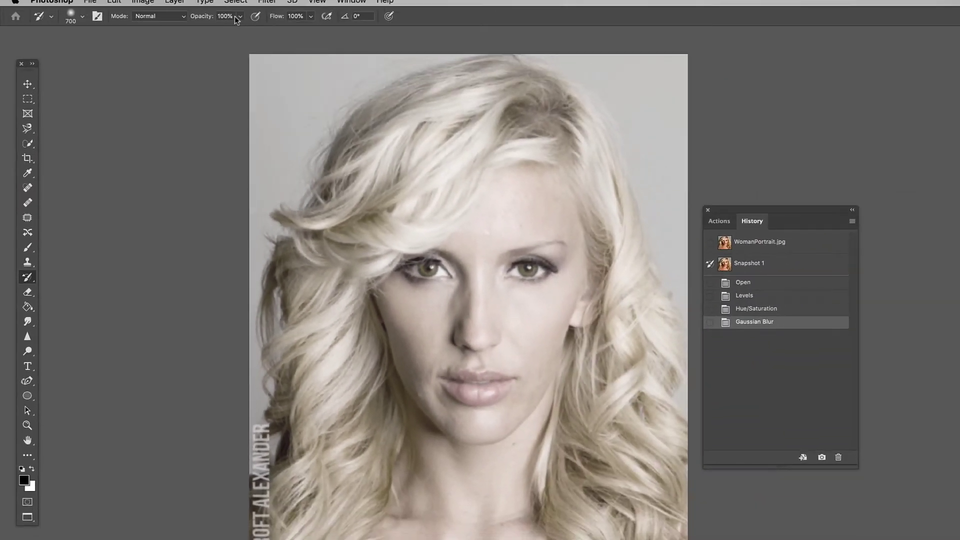
{"action": "mouse_move", "coordinate": [472, 235]}
{"action": "left_mouse_down"}
{"action": "mouse_move", "coordinate": [524, 189]}
{"action": "mouse_move", "coordinate": [548, 274]}
{"action": "mouse_move", "coordinate": [517, 345]}
{"action": "mouse_move", "coordinate": [560, 262]}
{"action": "mouse_move", "coordinate": [434, 304]}
{"action": "mouse_move", "coordinate": [441, 287]}
{"action": "mouse_move", "coordinate": [400, 296]}
{"action": "mouse_move", "coordinate": [433, 397]}
{"action": "mouse_move", "coordinate": [449, 421]}
{"action": "mouse_move", "coordinate": [471, 427]}
{"action": "mouse_move", "coordinate": [512, 402]}
{"action": "mouse_move", "coordinate": [557, 351]}
{"action": "mouse_move", "coordinate": [498, 382]}
{"action": "mouse_move", "coordinate": [511, 330]}
{"action": "mouse_move", "coordinate": [437, 378]}
{"action": "mouse_move", "coordinate": [439, 307]}
{"action": "mouse_move", "coordinate": [533, 224]}
{"action": "mouse_move", "coordinate": [570, 258]}
{"action": "mouse_move", "coordinate": [568, 276]}
{"action": "mouse_move", "coordinate": [585, 257]}
{"action": "mouse_move", "coordinate": [582, 199]}
{"action": "mouse_move", "coordinate": [563, 181]}
{"action": "mouse_move", "coordinate": [591, 158]}
{"action": "mouse_move", "coordinate": [603, 186]}
{"action": "mouse_move", "coordinate": [586, 156]}
{"action": "mouse_move", "coordinate": [610, 271]}
{"action": "mouse_move", "coordinate": [612, 237]}
{"action": "mouse_move", "coordinate": [581, 127]}
{"action": "mouse_move", "coordinate": [489, 145]}
{"action": "mouse_move", "coordinate": [387, 233]}
{"action": "mouse_move", "coordinate": [471, 131]}
{"action": "mouse_move", "coordinate": [446, 123]}
{"action": "mouse_move", "coordinate": [492, 109]}
{"action": "mouse_move", "coordinate": [463, 87]}
{"action": "mouse_move", "coordinate": [367, 152]}
{"action": "mouse_move", "coordinate": [274, 336]}
{"action": "mouse_move", "coordinate": [433, 198]}
{"action": "mouse_move", "coordinate": [266, 251]}
{"action": "mouse_move", "coordinate": [414, 257]}
{"action": "mouse_move", "coordinate": [423, 342]}
{"action": "mouse_move", "coordinate": [652, 324]}
{"action": "mouse_move", "coordinate": [471, 411]}
{"action": "mouse_move", "coordinate": [657, 348]}
{"action": "mouse_move", "coordinate": [469, 457]}
{"action": "mouse_move", "coordinate": [463, 494]}
{"action": "mouse_move", "coordinate": [423, 518]}
{"action": "mouse_move", "coordinate": [506, 504]}
{"action": "mouse_move", "coordinate": [500, 535]}
{"action": "left_mouse_up"}
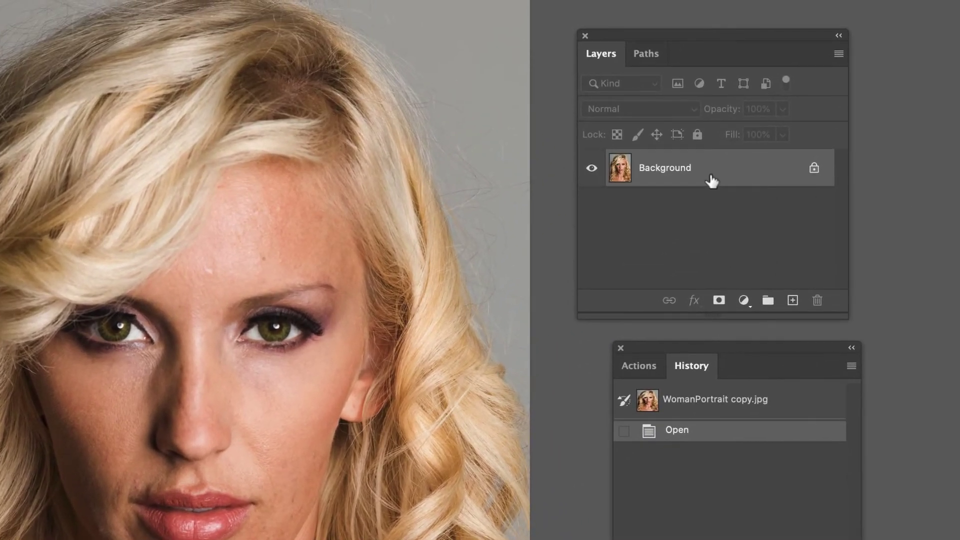
Step: Duplicate the Background layer of the WomanPortrait copy.jpg image and name the duplicate "soften"
{"action": "left_click_drag", "start_coordinate": [658, 166], "coordinate": [790, 300]}
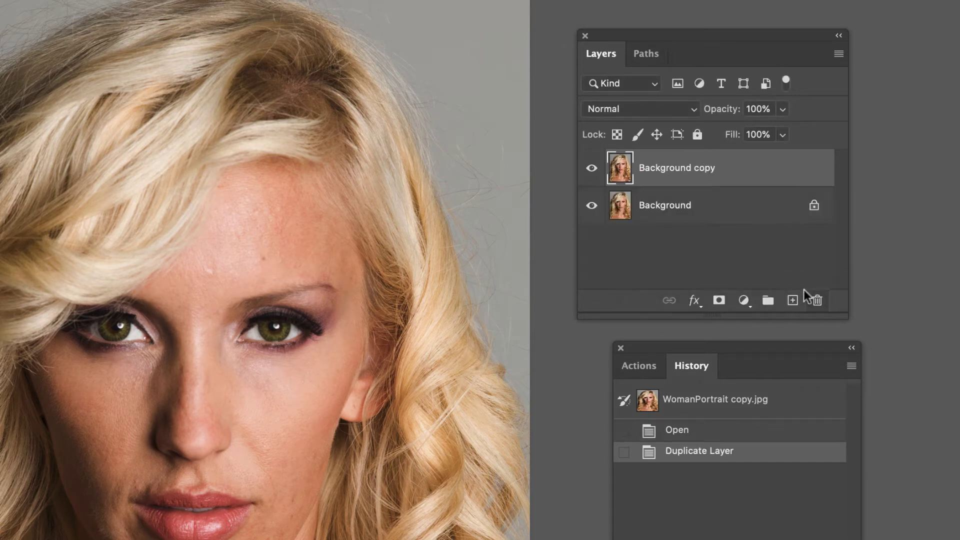
{"action": "double_click", "coordinate": [687, 168]}
{"action": "type", "text": "soften"}
{"action": "key", "text": "Return"}
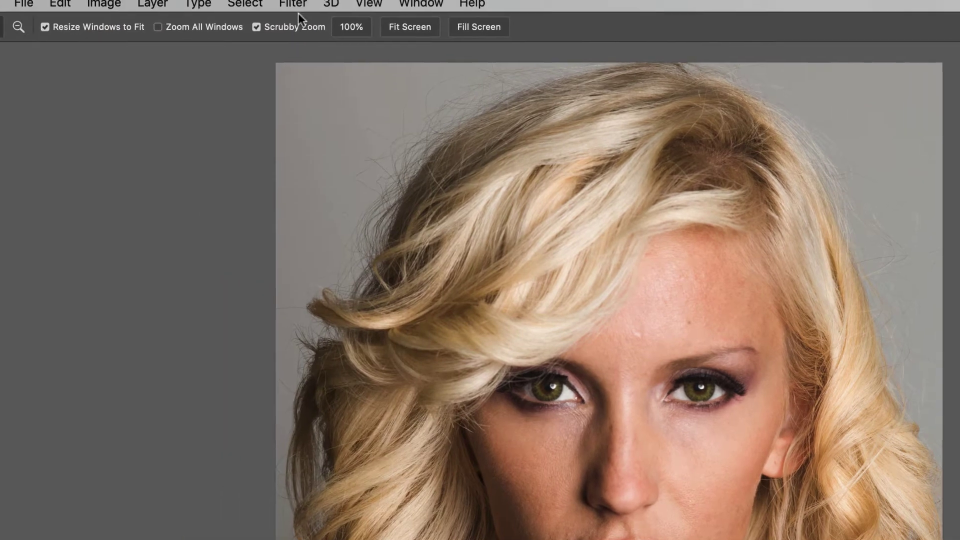
Step: Apply a strong Gaussian Blur with a radius of 48.7 pixels to the soften layer
{"action": "left_click", "coordinate": [298, 13]}
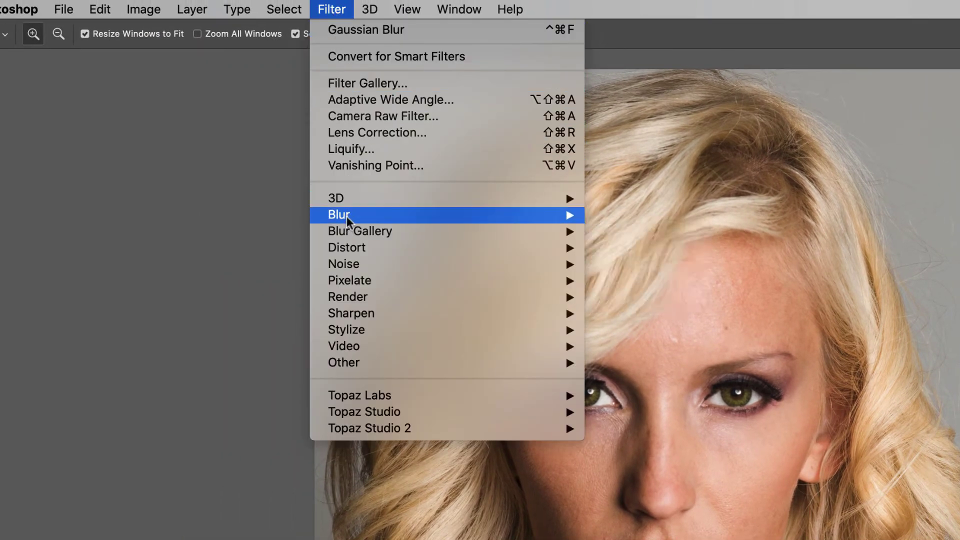
{"action": "mouse_move", "coordinate": [401, 221]}
{"action": "left_click", "coordinate": [665, 281]}
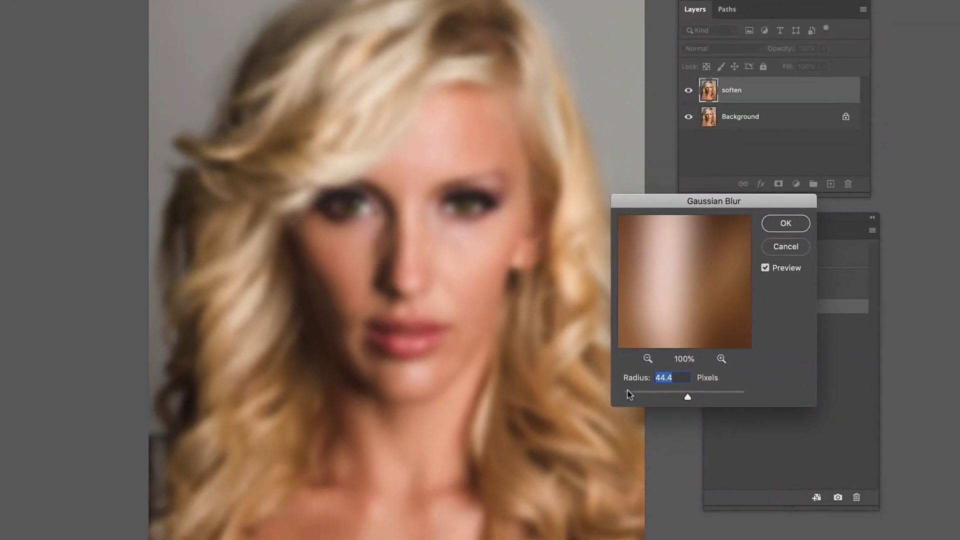
{"action": "left_click_drag", "start_coordinate": [921, 539], "coordinate": [856, 539]}
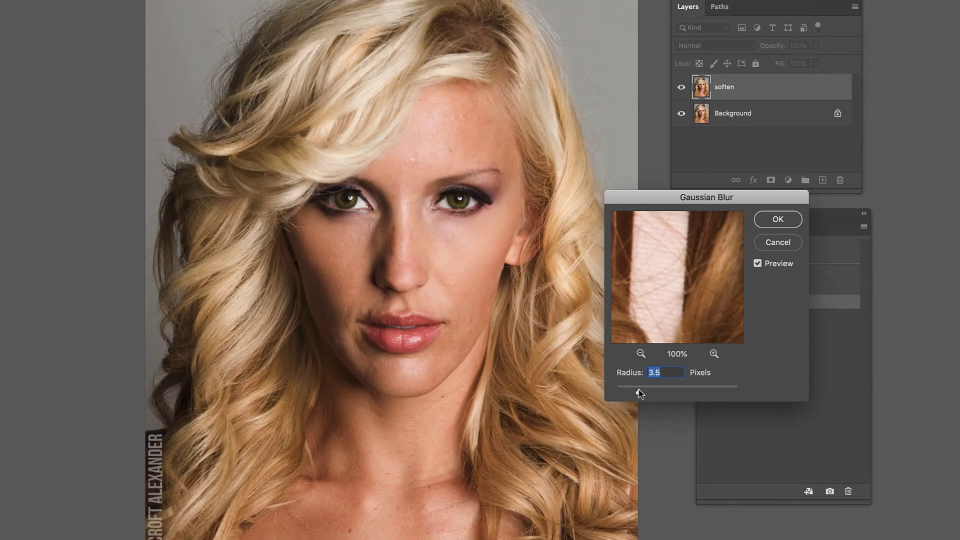
{"action": "left_click_drag", "start_coordinate": [640, 393], "coordinate": [664, 393]}
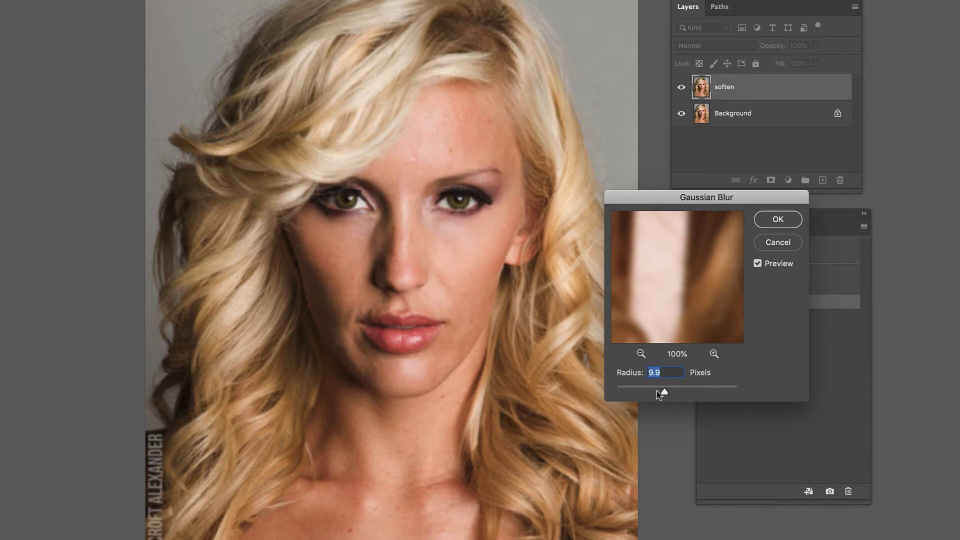
{"action": "left_click_drag", "start_coordinate": [663, 395], "coordinate": [683, 395]}
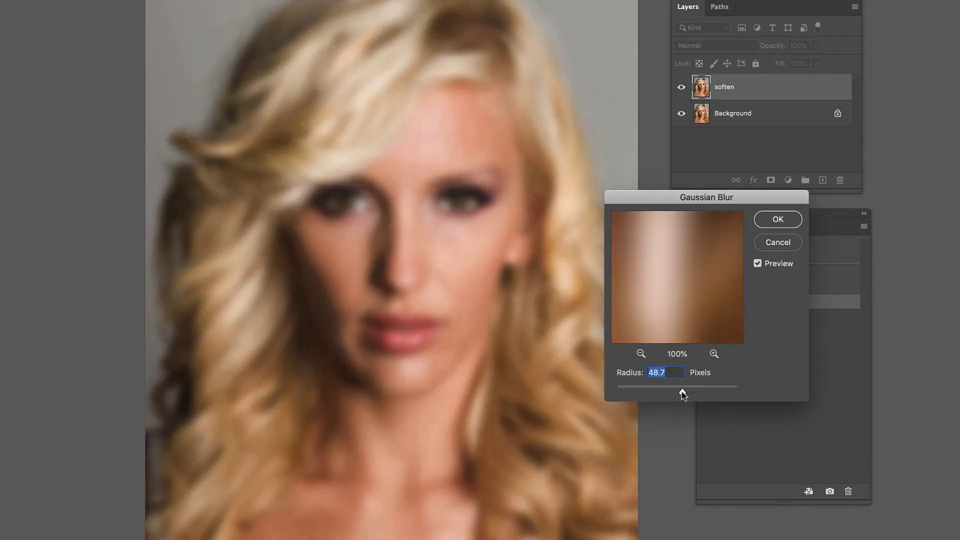
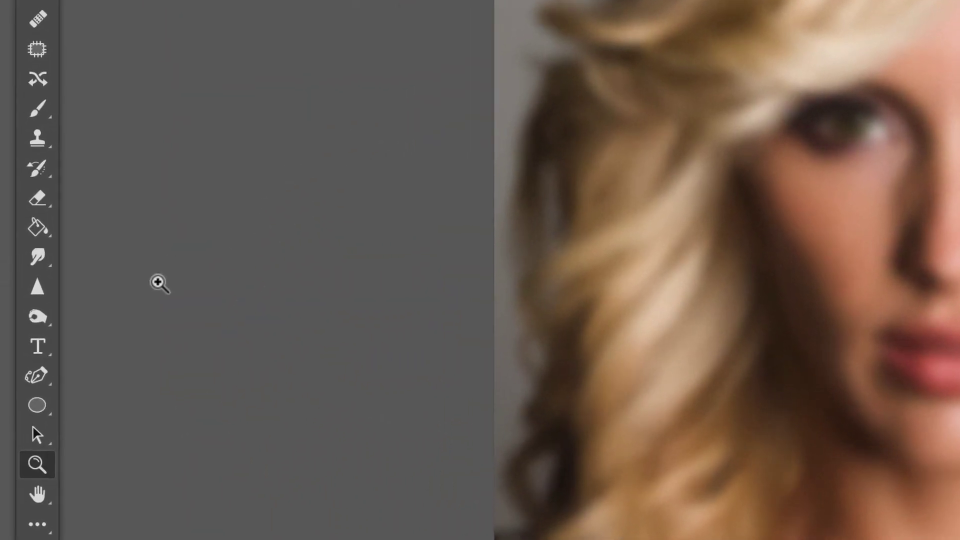
Step: Lighten the forehead and nose on the blurred layer with the Dodge tool, at Midtones range and 15% exposure
{"action": "left_click", "coordinate": [45, 325]}
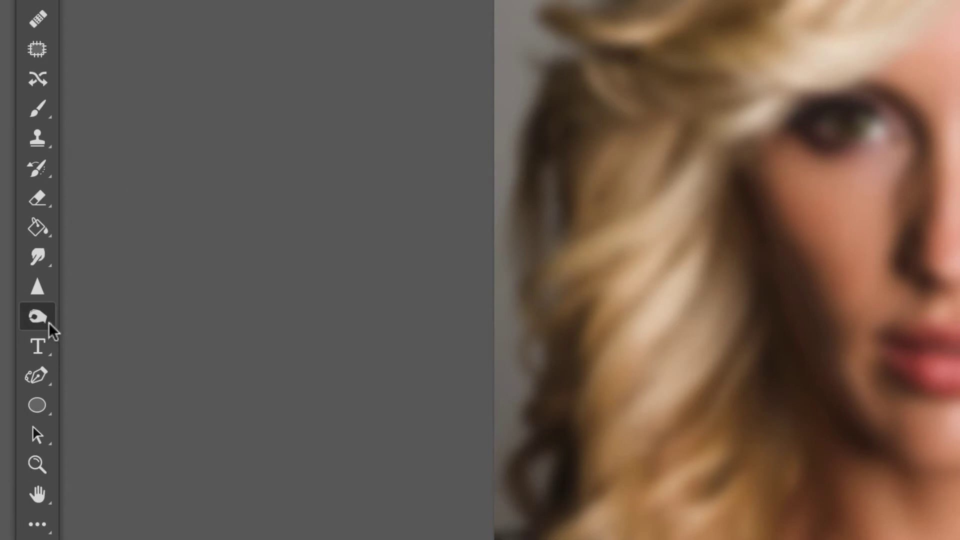
{"action": "right_click", "coordinate": [52, 330]}
{"action": "left_click", "coordinate": [103, 314]}
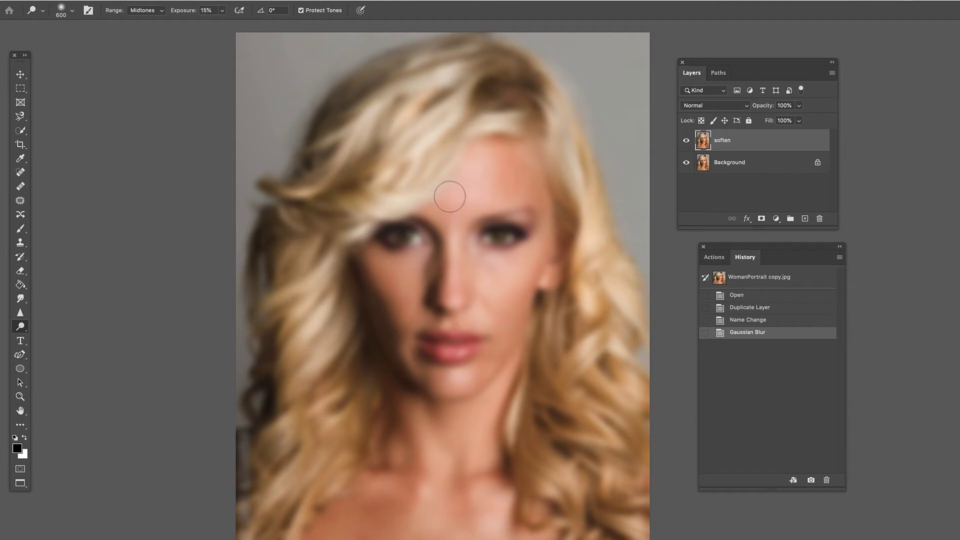
{"action": "key", "text": "bracketright"}
{"action": "key", "text": "bracketright"}
{"action": "mouse_move", "coordinate": [463, 192]}
{"action": "left_mouse_down"}
{"action": "mouse_move", "coordinate": [492, 167]}
{"action": "mouse_move", "coordinate": [495, 148]}
{"action": "mouse_move", "coordinate": [492, 194]}
{"action": "mouse_move", "coordinate": [501, 153]}
{"action": "mouse_move", "coordinate": [464, 213]}
{"action": "left_mouse_up"}
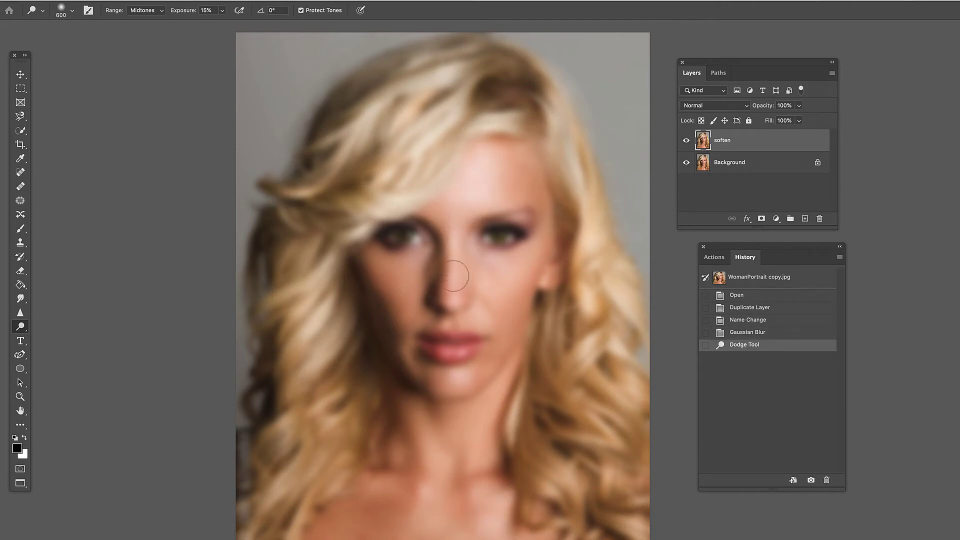
{"action": "left_click_drag", "start_coordinate": [452, 268], "coordinate": [472, 267]}
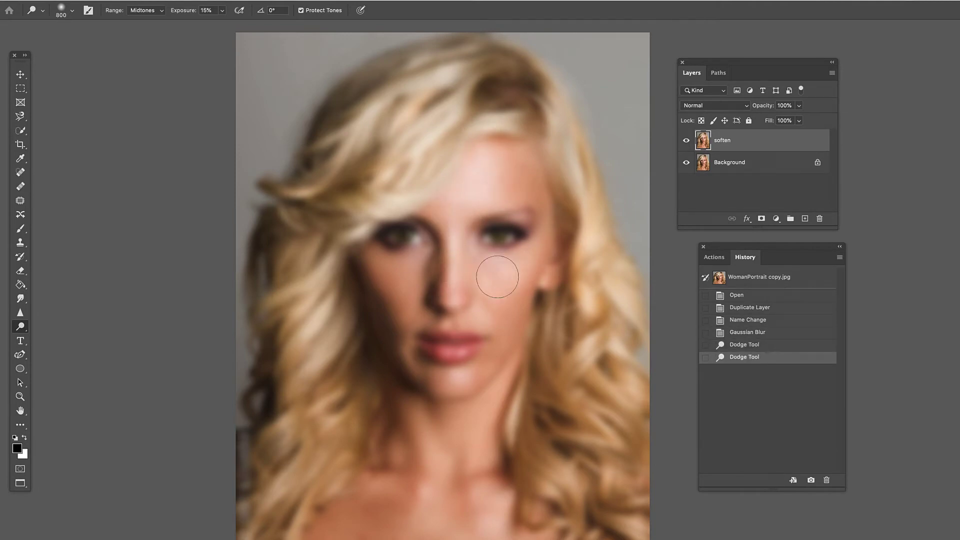
Step: Dodge both cheeks and the chin on the soften layer, varying the brush size to fit each area
{"action": "key", "text": "bracketright"}
{"action": "key", "text": "bracketright"}
{"action": "mouse_move", "coordinate": [483, 317]}
{"action": "left_mouse_down"}
{"action": "mouse_move", "coordinate": [504, 286]}
{"action": "mouse_move", "coordinate": [495, 256]}
{"action": "left_mouse_up"}
{"action": "key", "text": "bracketleft"}
{"action": "mouse_move", "coordinate": [408, 280]}
{"action": "left_mouse_down"}
{"action": "mouse_move", "coordinate": [379, 269]}
{"action": "mouse_move", "coordinate": [407, 296]}
{"action": "mouse_move", "coordinate": [402, 309]}
{"action": "mouse_move", "coordinate": [416, 267]}
{"action": "mouse_move", "coordinate": [379, 266]}
{"action": "mouse_move", "coordinate": [400, 286]}
{"action": "mouse_move", "coordinate": [396, 315]}
{"action": "mouse_move", "coordinate": [410, 296]}
{"action": "mouse_move", "coordinate": [400, 267]}
{"action": "mouse_move", "coordinate": [408, 330]}
{"action": "left_mouse_up"}
{"action": "mouse_move", "coordinate": [458, 380]}
{"action": "left_mouse_down"}
{"action": "mouse_move", "coordinate": [419, 379]}
{"action": "mouse_move", "coordinate": [437, 380]}
{"action": "mouse_move", "coordinate": [437, 391]}
{"action": "mouse_move", "coordinate": [440, 324]}
{"action": "mouse_move", "coordinate": [450, 393]}
{"action": "left_mouse_up"}
{"action": "key", "text": "bracketleft"}
{"action": "left_click_drag", "start_coordinate": [395, 274], "coordinate": [400, 276]}
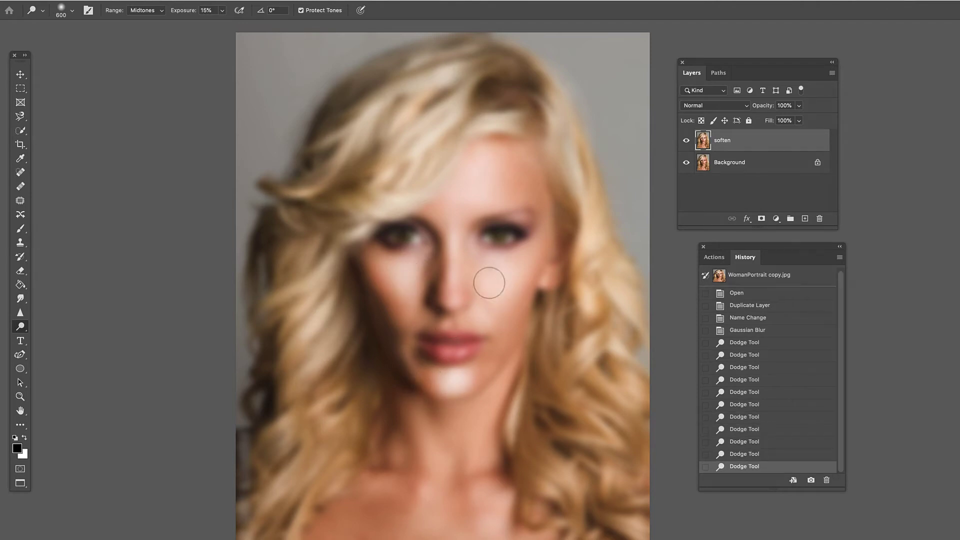
Step: Add more Dodge highlights to the brighter cheek, the forehead and the nose bridge
{"action": "left_click_drag", "start_coordinate": [489, 281], "coordinate": [480, 270]}
{"action": "left_click_drag", "start_coordinate": [474, 188], "coordinate": [465, 200]}
{"action": "left_click_drag", "start_coordinate": [445, 250], "coordinate": [453, 262]}
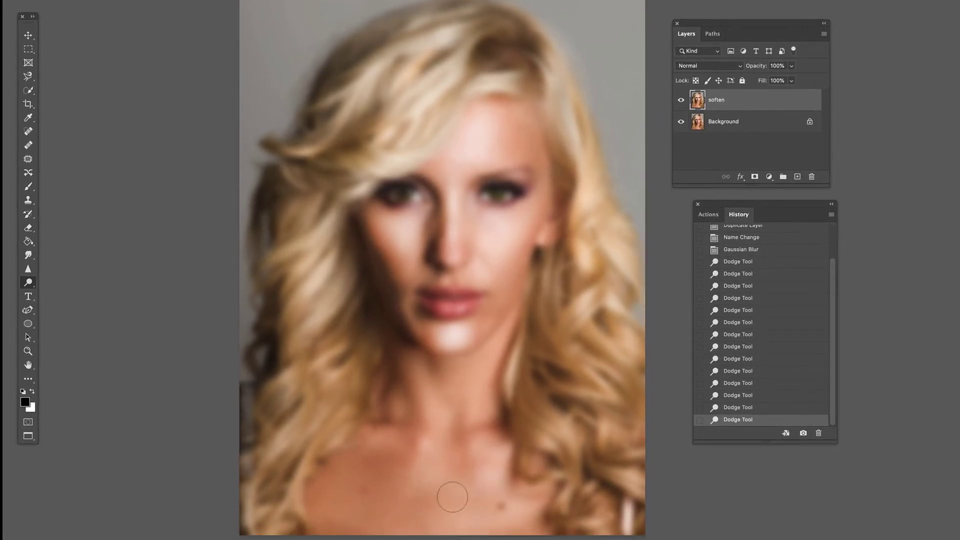
Step: Darken the upper chest on the soften layer with broad Burn tool strokes
{"action": "left_click_drag", "start_coordinate": [33, 286], "coordinate": [50, 290]}
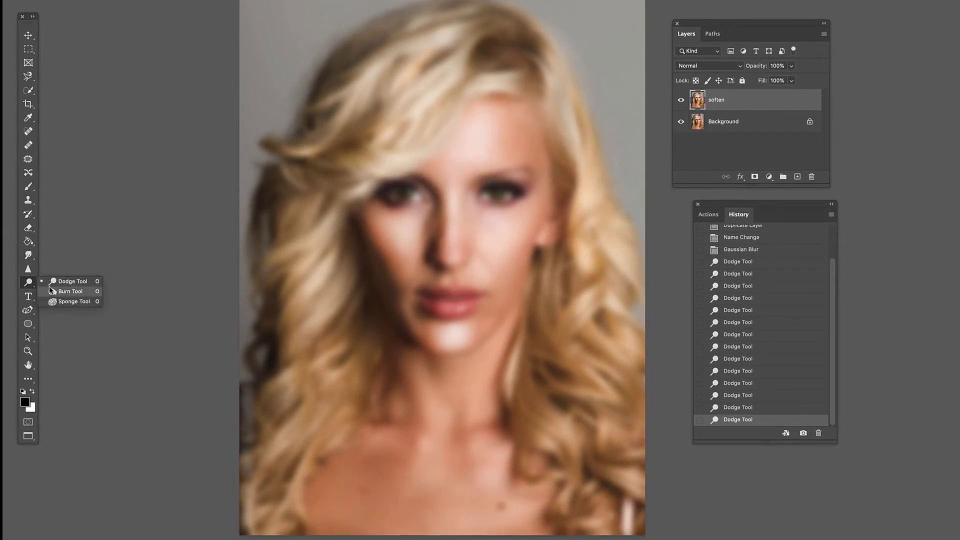
{"action": "left_click", "coordinate": [67, 295]}
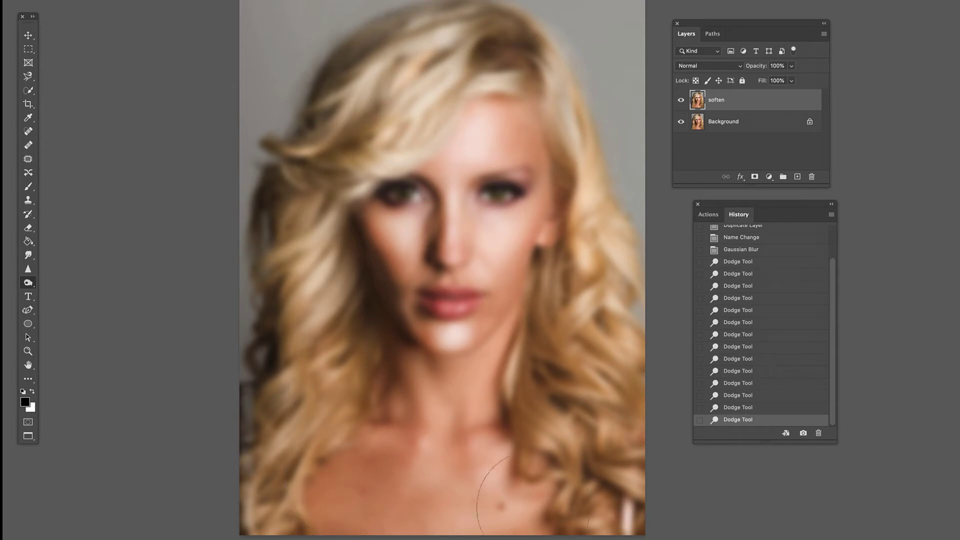
{"action": "mouse_move", "coordinate": [419, 475]}
{"action": "left_mouse_down"}
{"action": "mouse_move", "coordinate": [500, 480]}
{"action": "mouse_move", "coordinate": [485, 500]}
{"action": "left_mouse_up"}
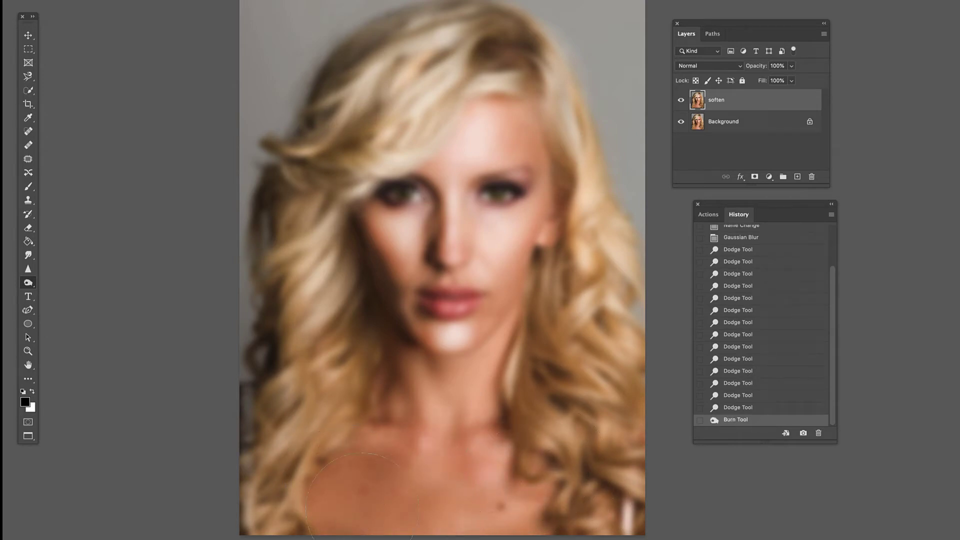
{"action": "left_click_drag", "start_coordinate": [300, 500], "coordinate": [475, 495]}
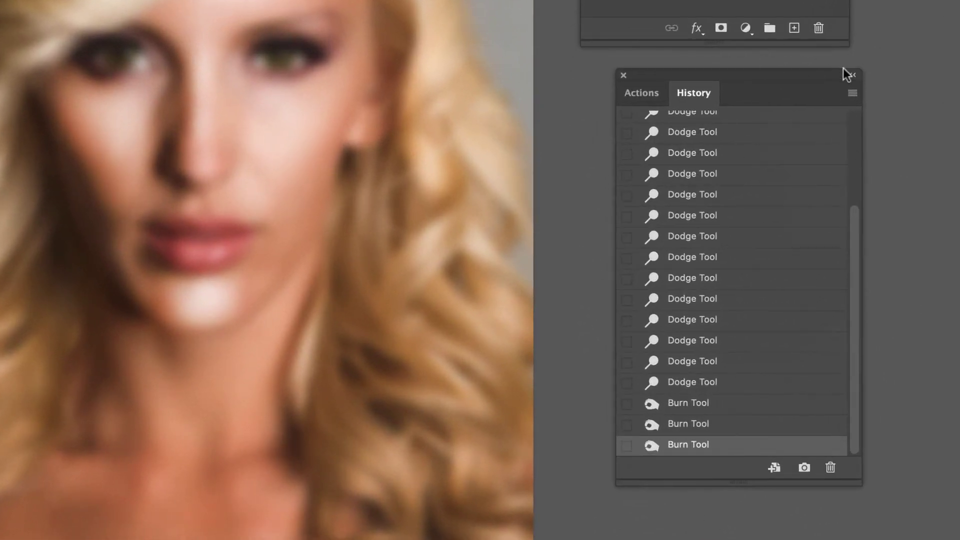
Step: Take a snapshot of the blurred, dodged and burned state and make it the History Brush source
{"action": "left_click_drag", "start_coordinate": [810, 79], "coordinate": [765, 79]}
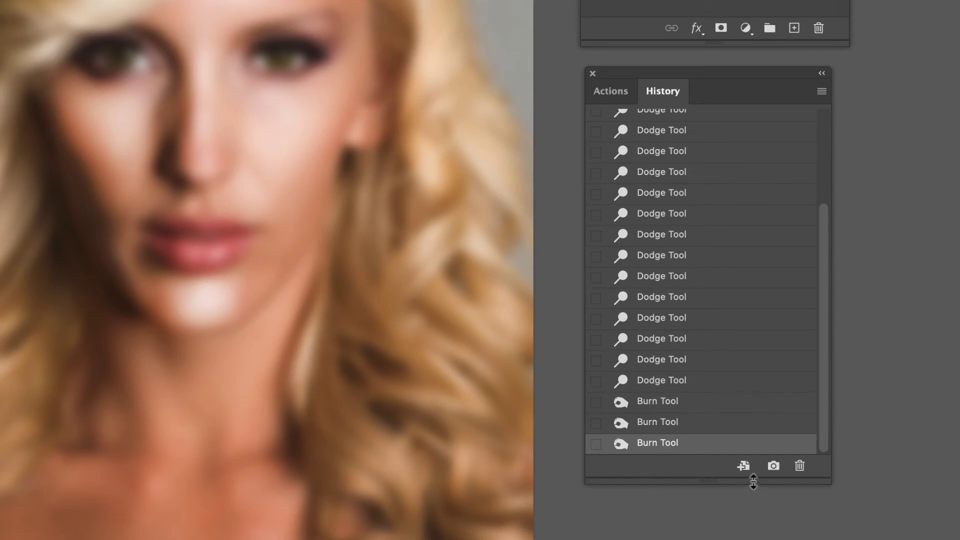
{"action": "left_click", "coordinate": [774, 466]}
{"action": "left_click_drag", "start_coordinate": [823, 361], "coordinate": [836, 229]}
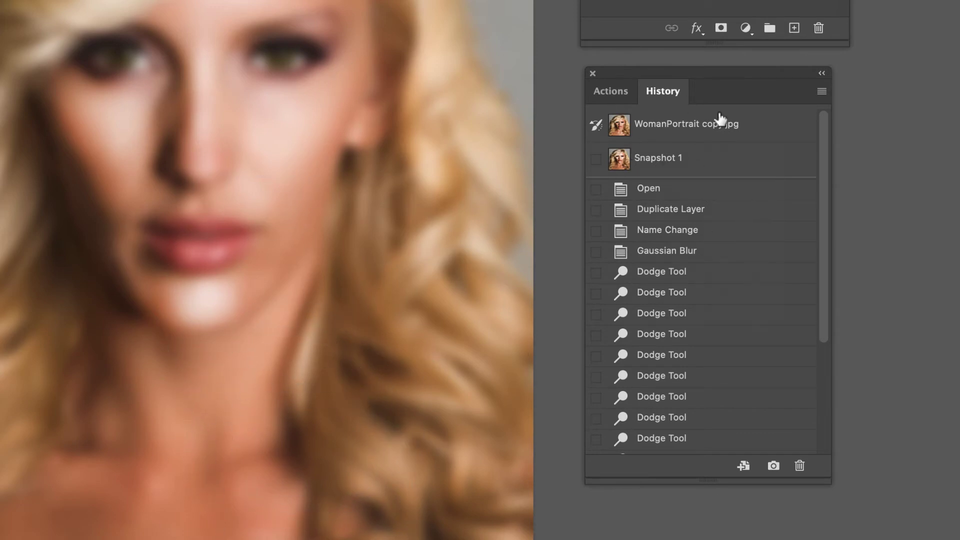
{"action": "left_click", "coordinate": [596, 162]}
Step: Return the image to the Name Change history state and activate the History Brush with a smaller brush size
{"action": "left_click", "coordinate": [675, 235]}
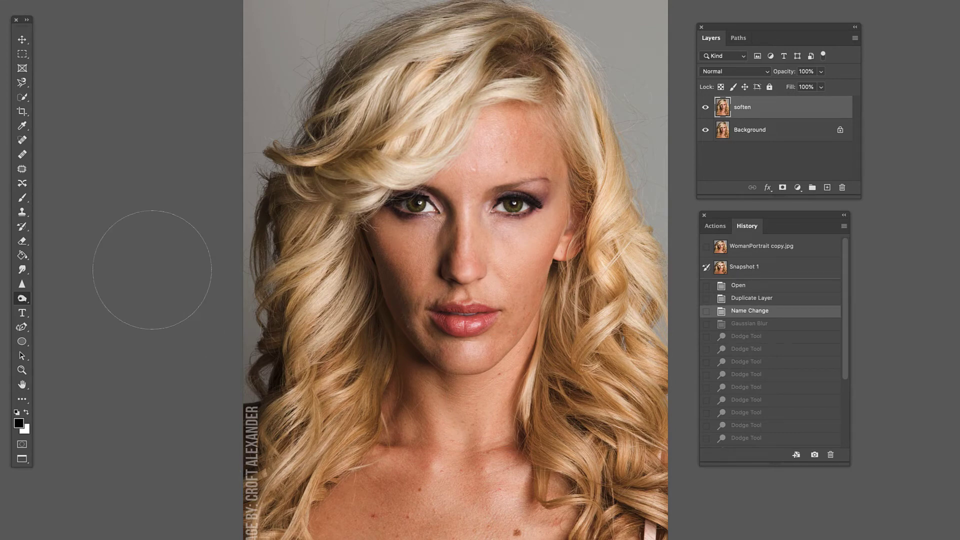
{"action": "key", "text": "y"}
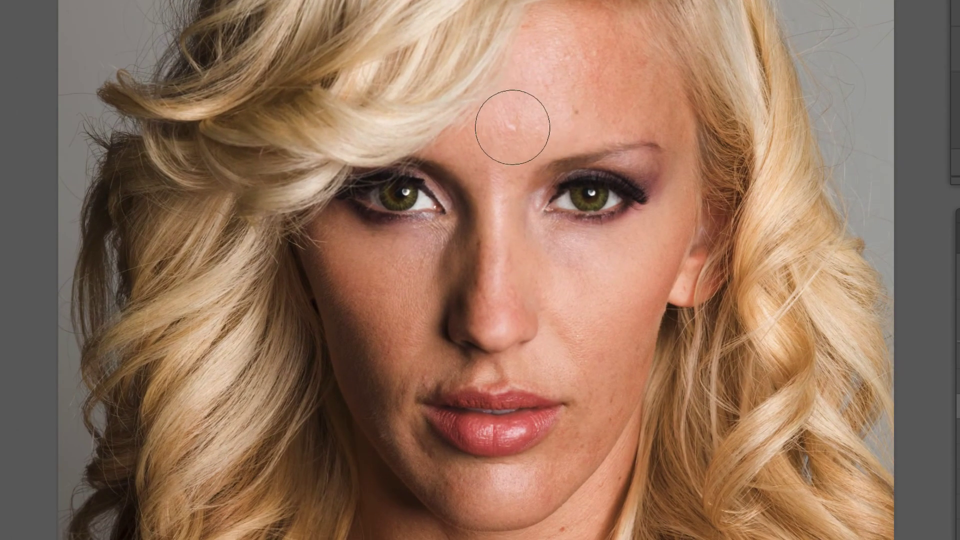
{"action": "key", "text": "bracketleft"}
{"action": "key", "text": "bracketleft"}
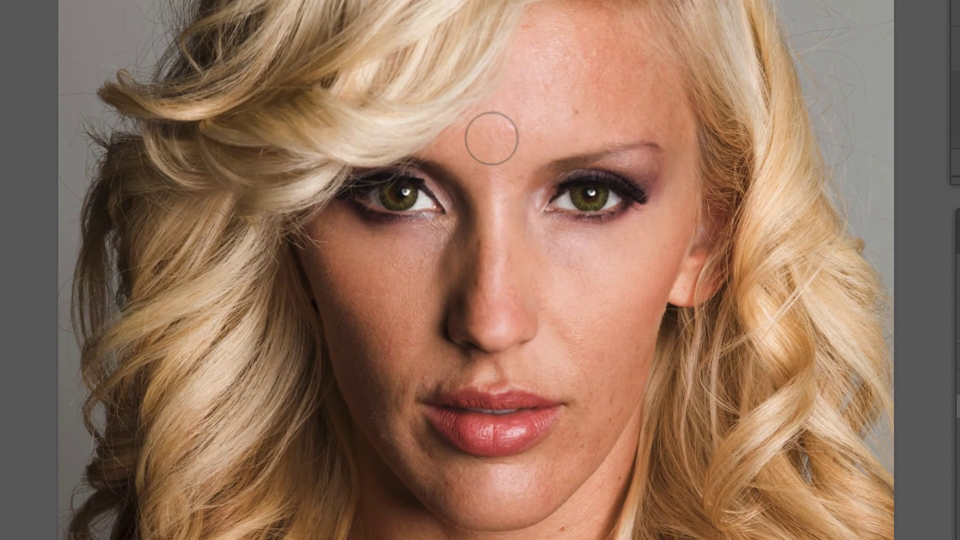